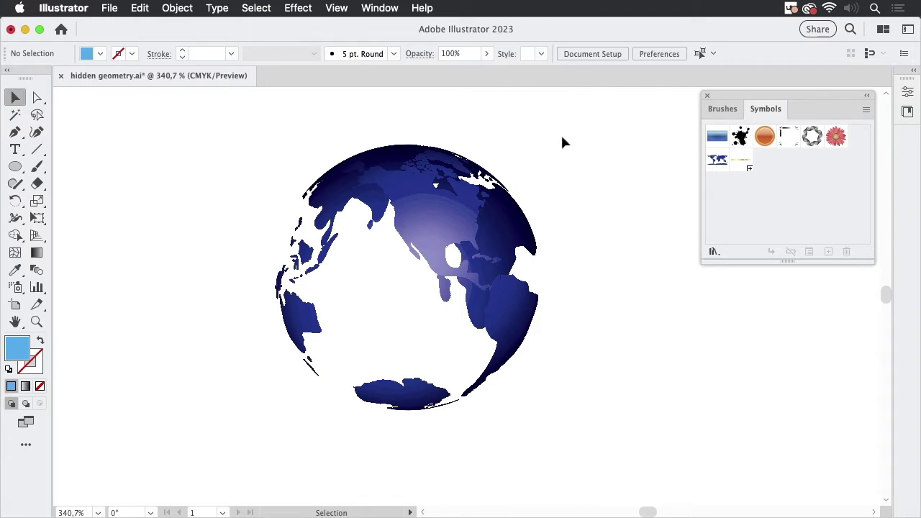
# - Click the globe to expose and select its hidden half-circle source path
pyautogui.click(464, 220)
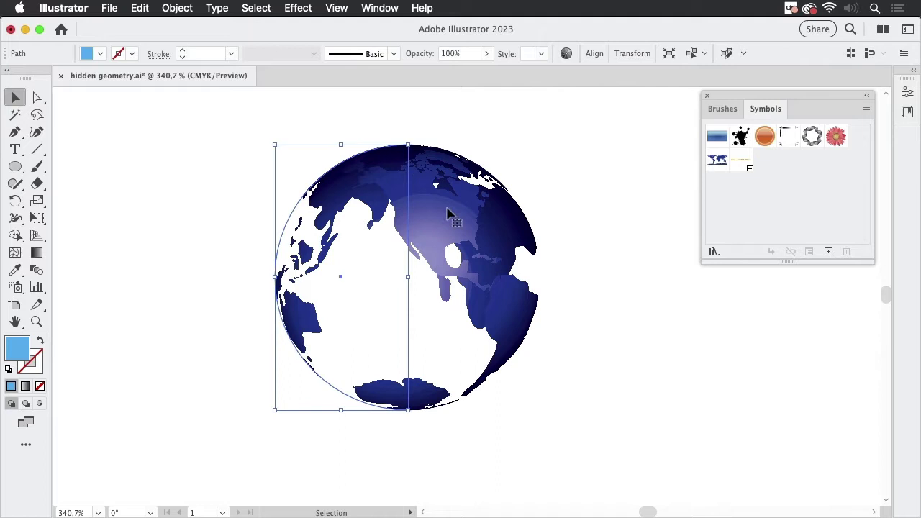
# - Delete the globe, then view the whole World symbol in isolation and exit
pyautogui.press('Delete')
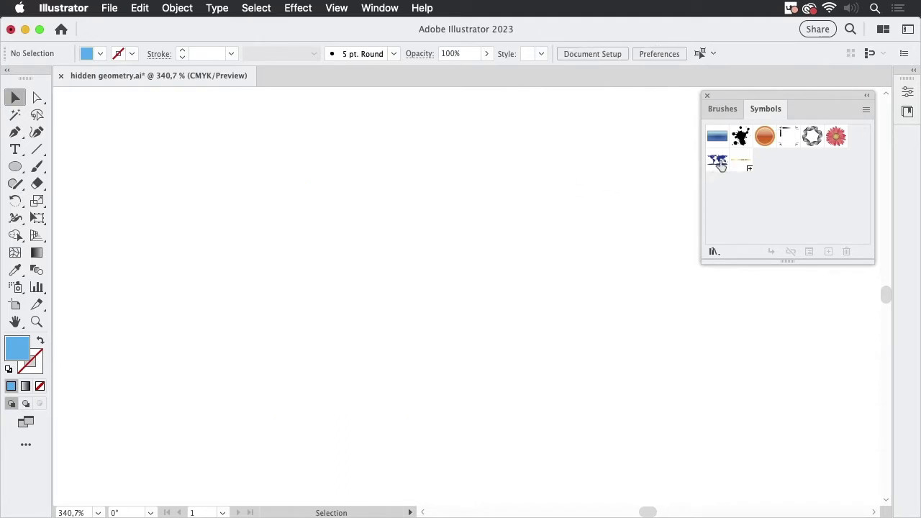
pyautogui.doubleClick(717, 164)
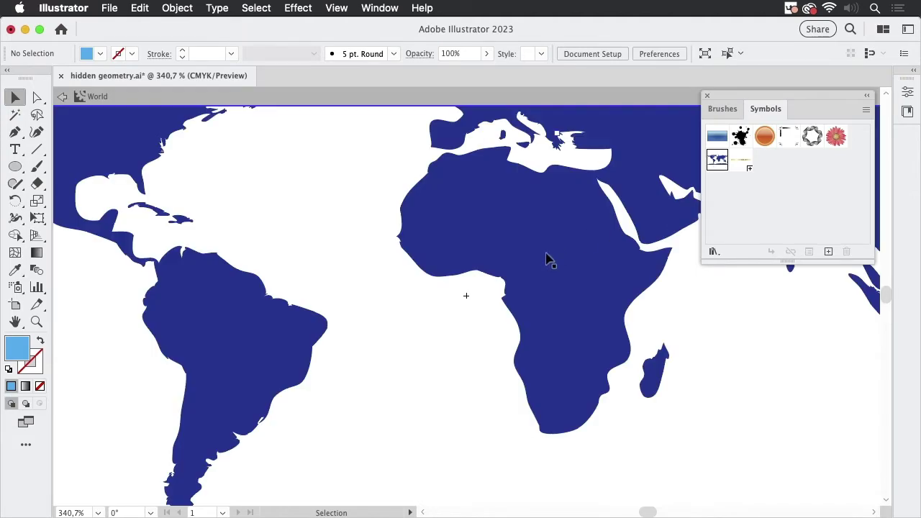
pyautogui.keyDown('alt'); pyautogui.click(467, 244); pyautogui.keyUp('alt')
pyautogui.moveTo(477, 241); pyautogui.dragTo(388, 333)
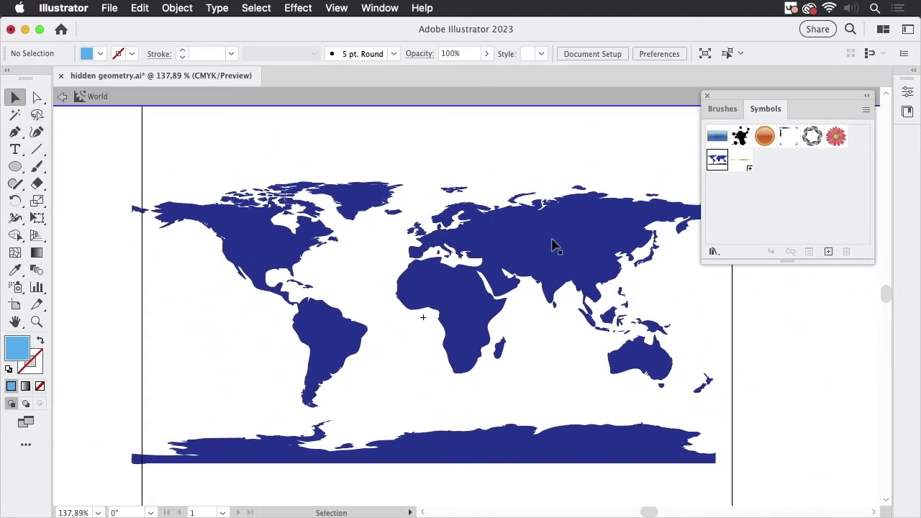
pyautogui.click(62, 98)
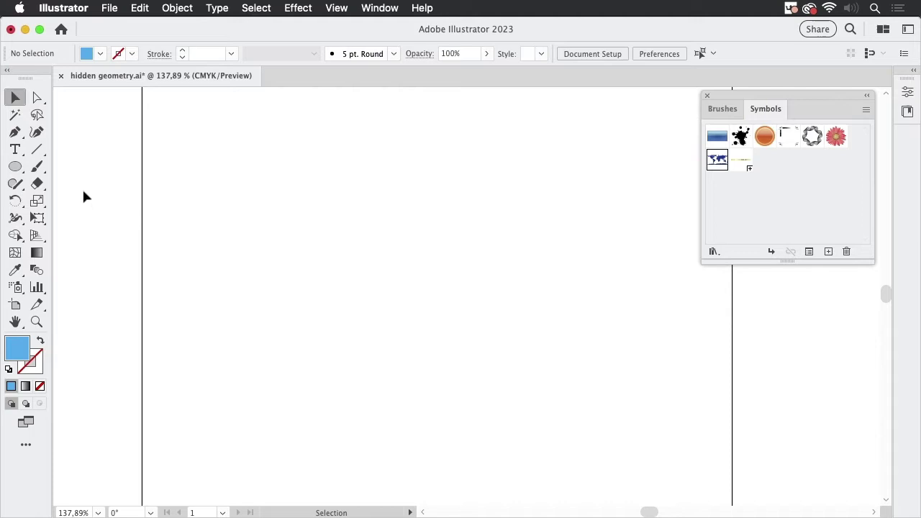
# - Draw a large circle and delete its rightmost anchor, leaving the left half
pyautogui.click(16, 168)
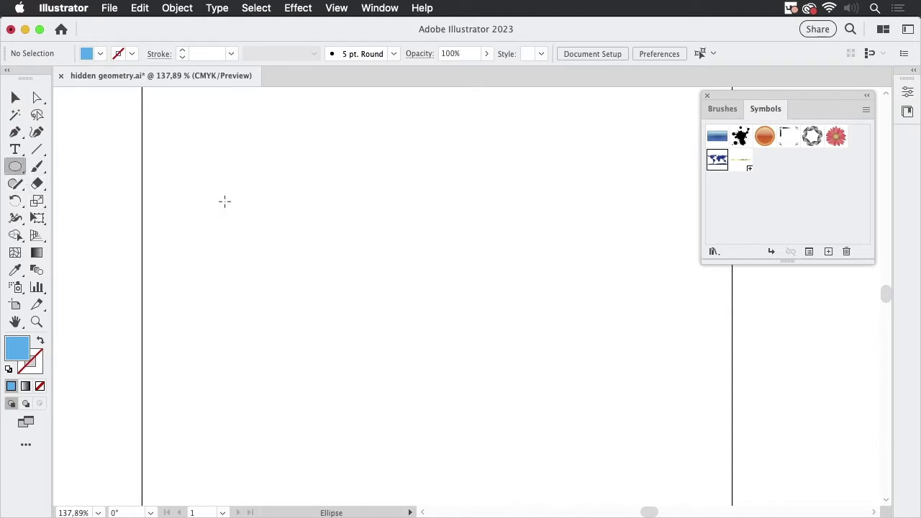
pyautogui.moveTo(258, 158)
pyautogui.mouseDown()
pyautogui.moveTo(477, 325)
pyautogui.moveTo(523, 421)
pyautogui.mouseUp()
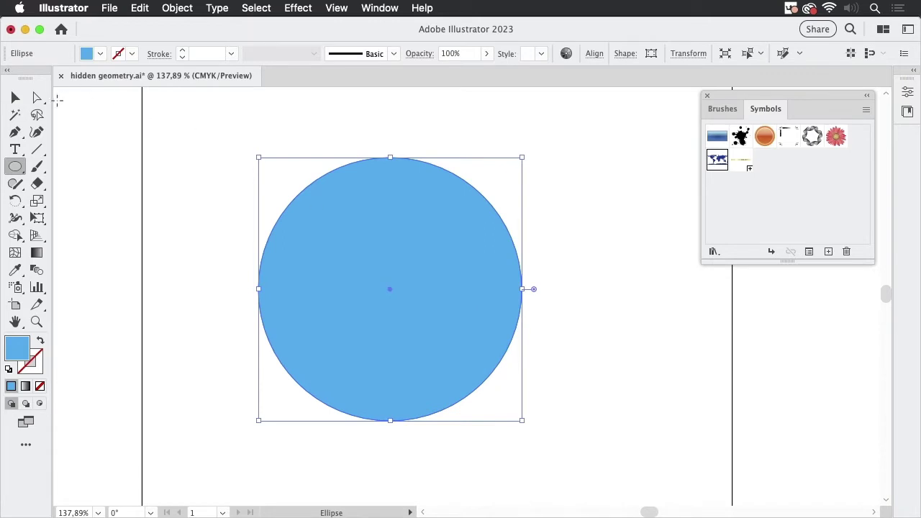
pyautogui.press('a')
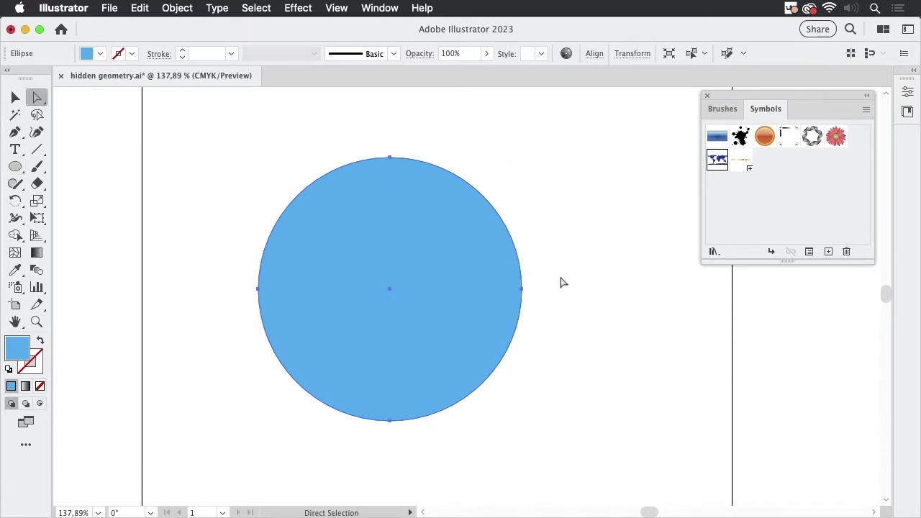
pyautogui.moveTo(559, 275); pyautogui.dragTo(511, 310)
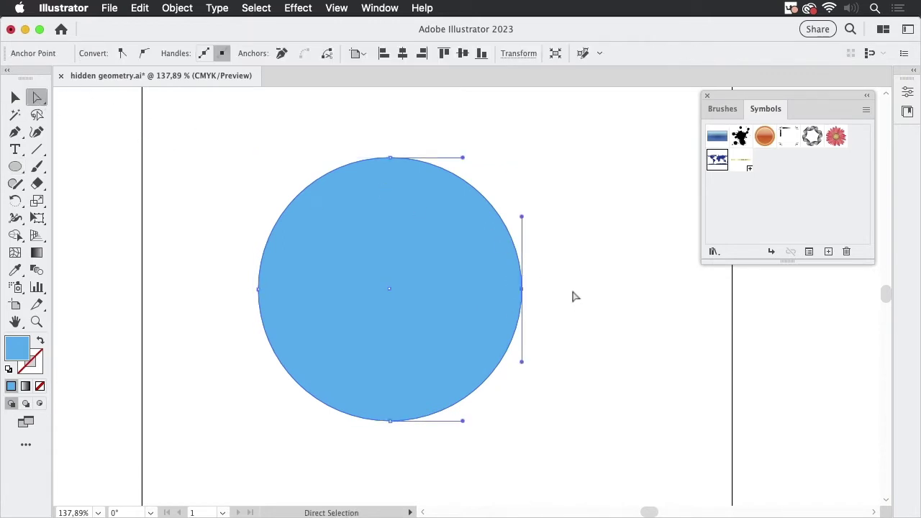
pyautogui.press('Delete')
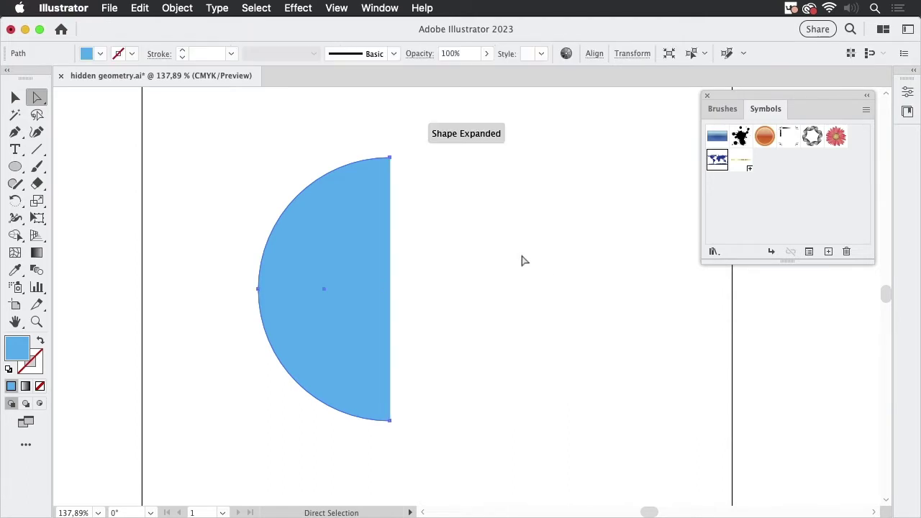
# - Reselect the half-circle as a whole object with the Selection tool
pyautogui.click(516, 257)
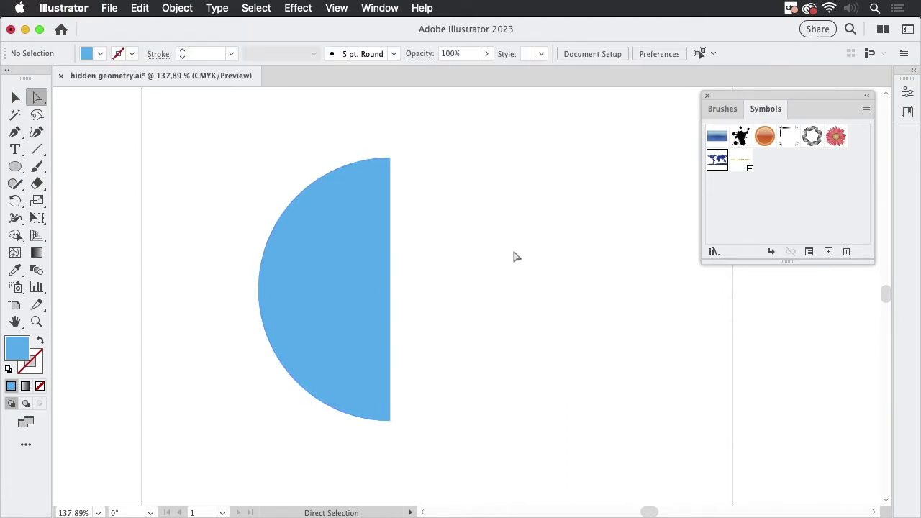
pyautogui.click(15, 98)
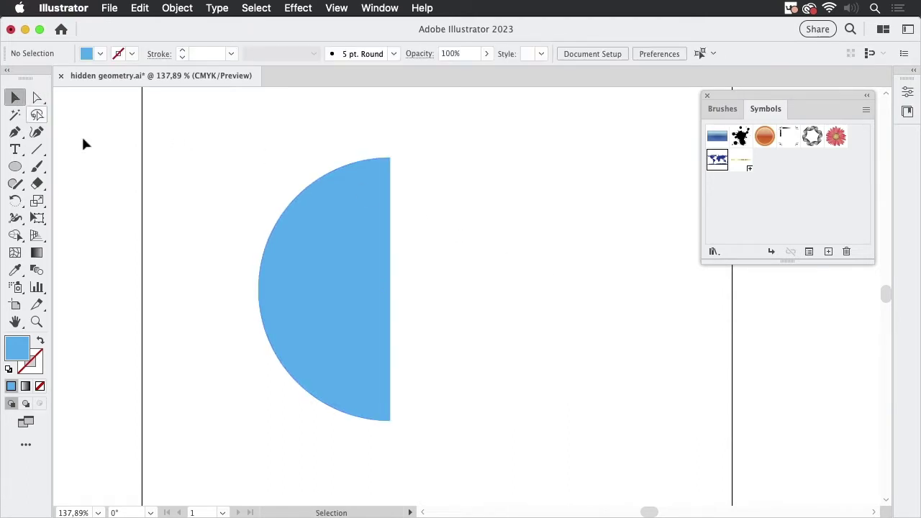
pyautogui.click(343, 249)
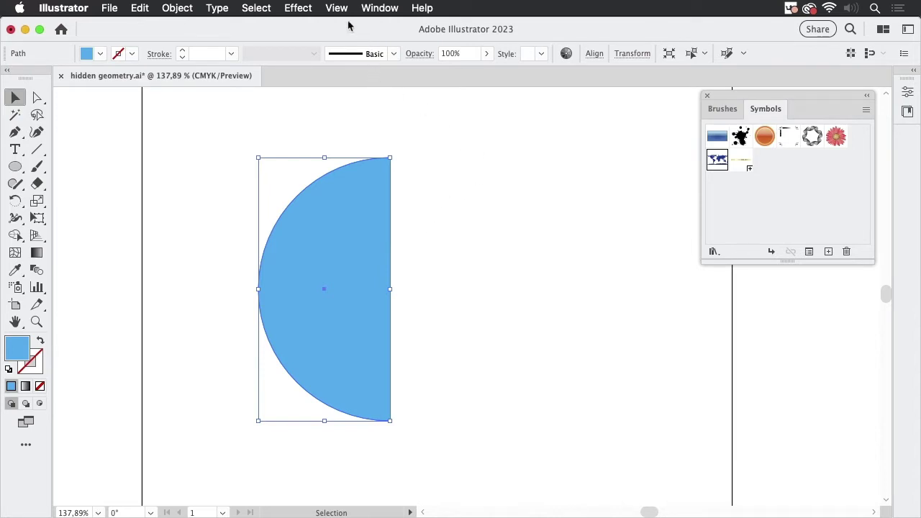
# - Apply Revolve (Classic) around the Right Edge, with fewer options shown
pyautogui.click(306, 10)
pyautogui.moveTo(340, 98)
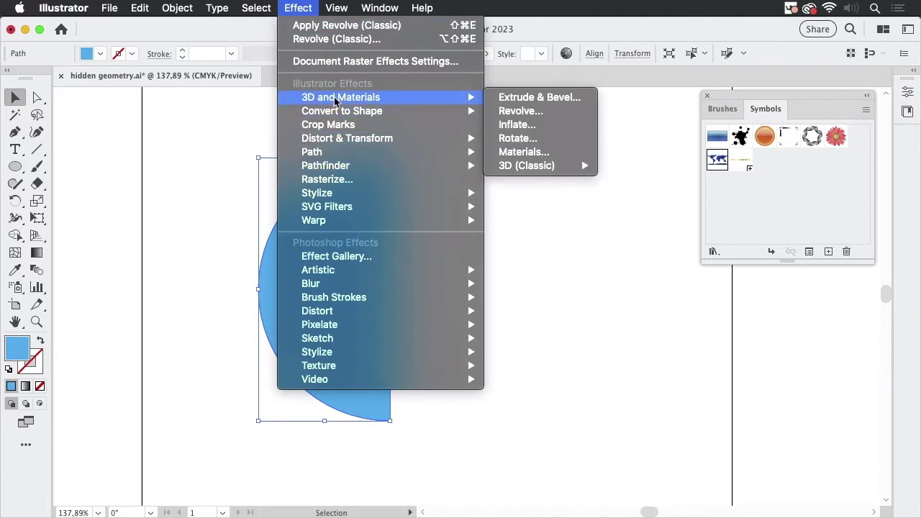
pyautogui.moveTo(528, 165)
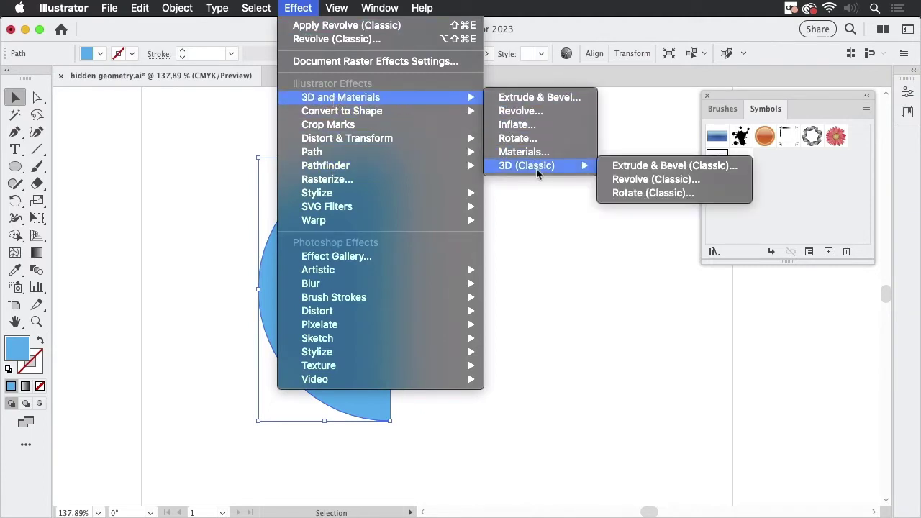
pyautogui.click(664, 181)
pyautogui.click(562, 263)
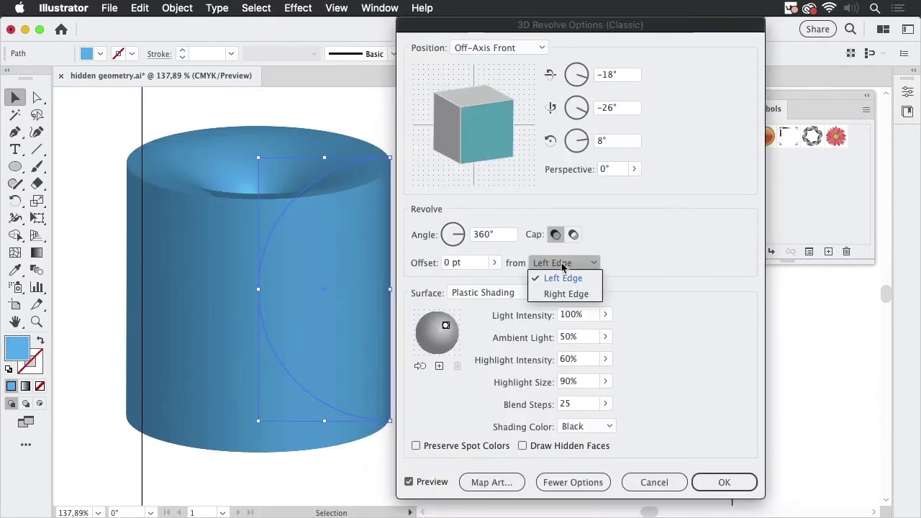
pyautogui.click(579, 293)
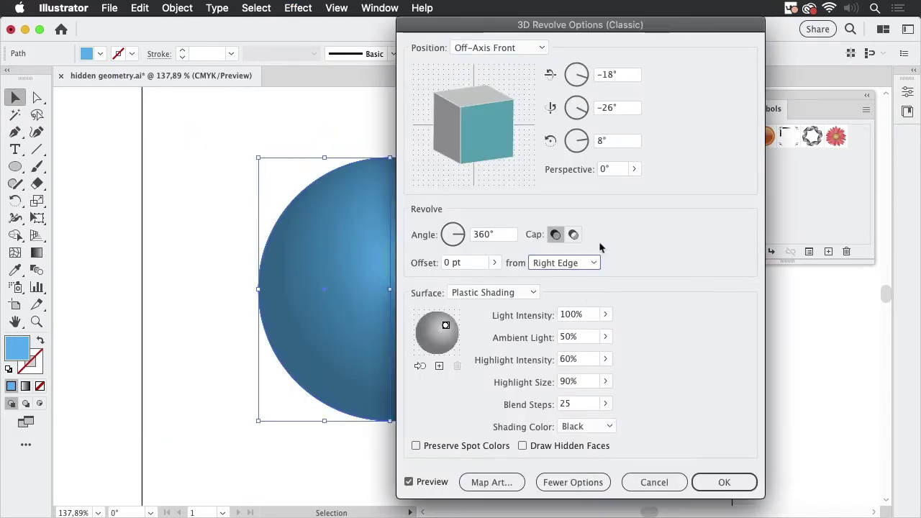
pyautogui.moveTo(525, 25); pyautogui.dragTo(637, 7)
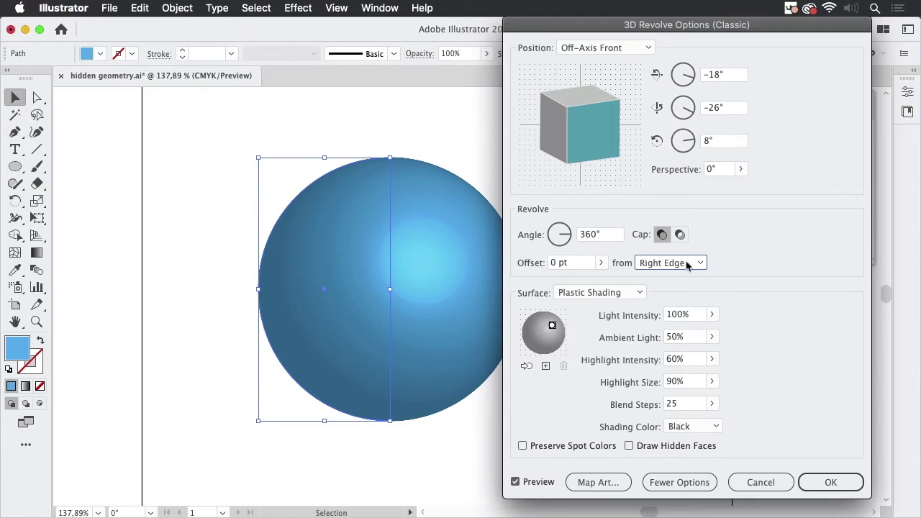
pyautogui.click(704, 488)
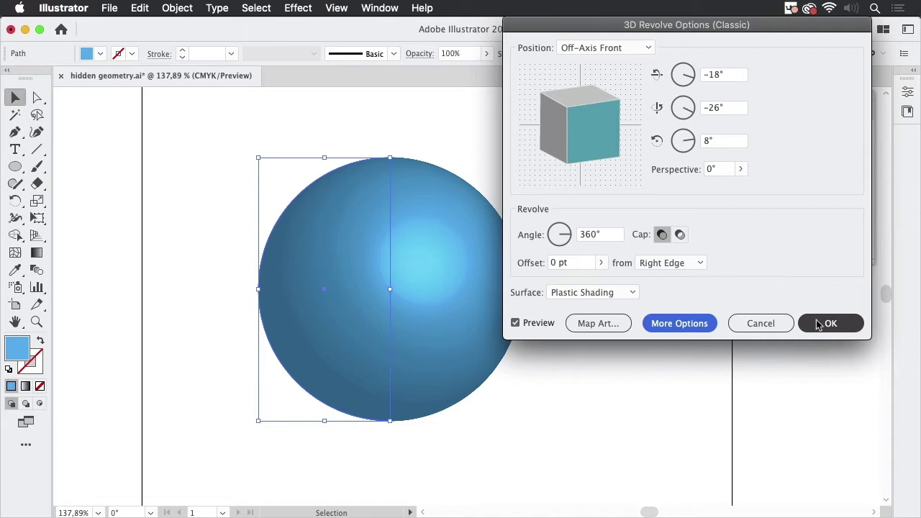
# - Map the World symbol onto the sphere surface, scaled to fit and adjusted
pyautogui.click(598, 324)
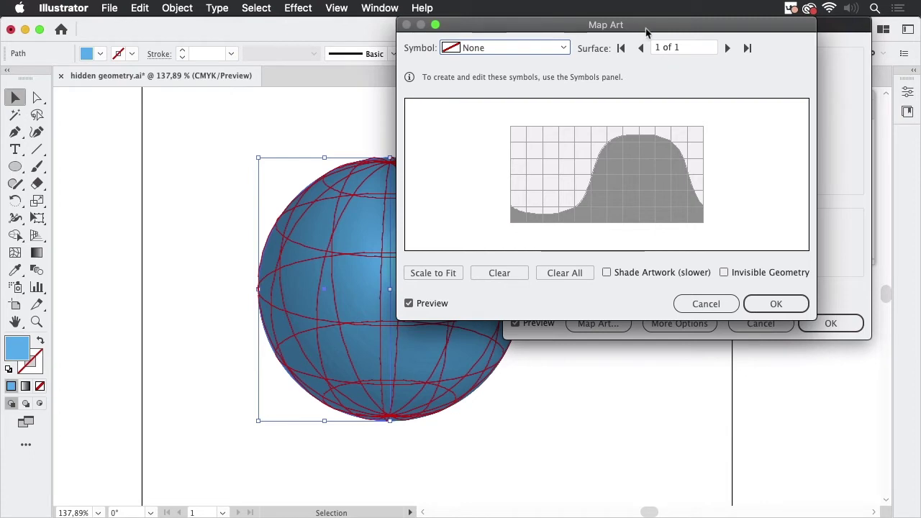
pyautogui.moveTo(646, 32); pyautogui.dragTo(725, 31)
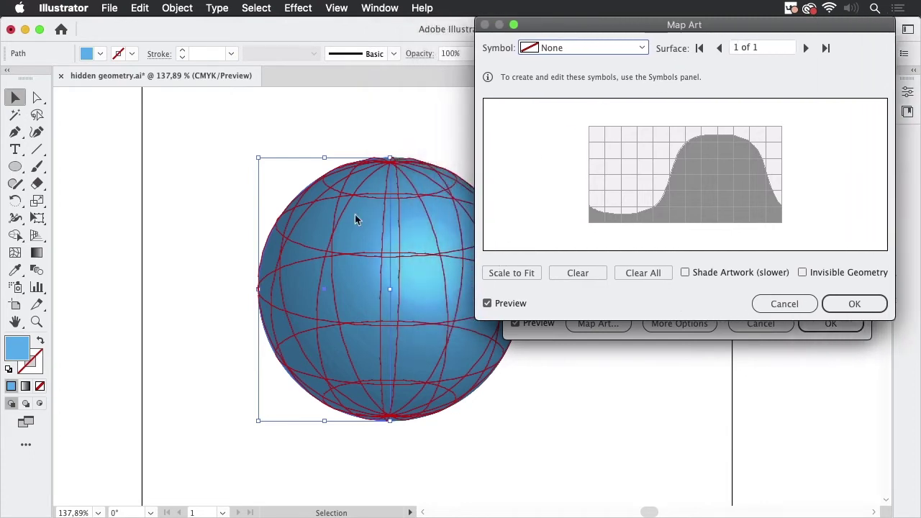
pyautogui.click(599, 50)
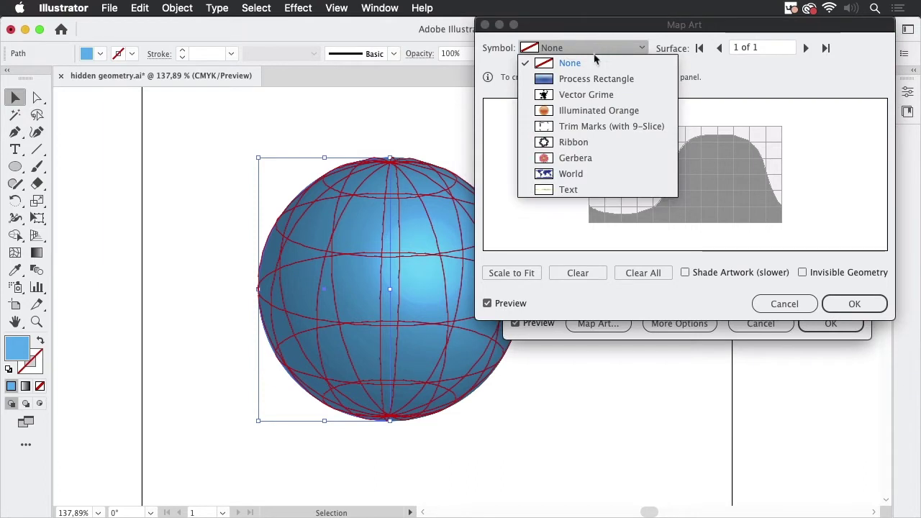
pyautogui.click(583, 177)
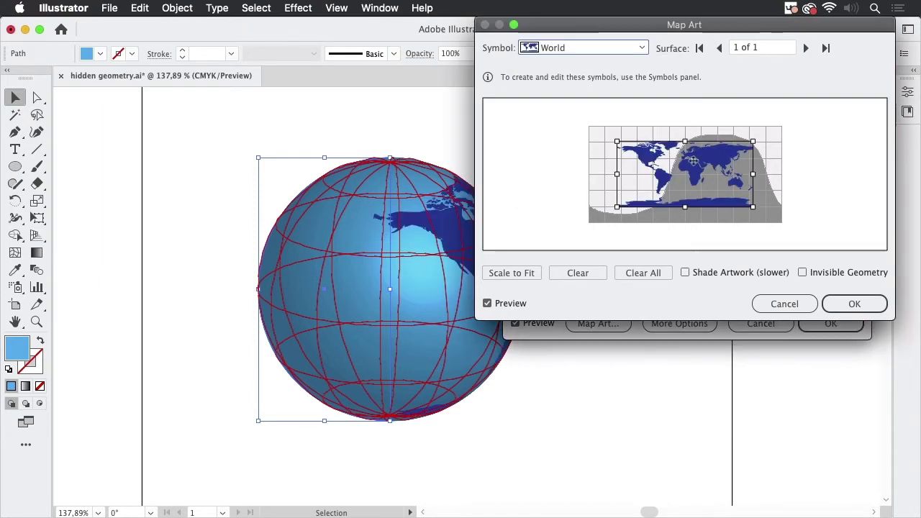
pyautogui.click(510, 274)
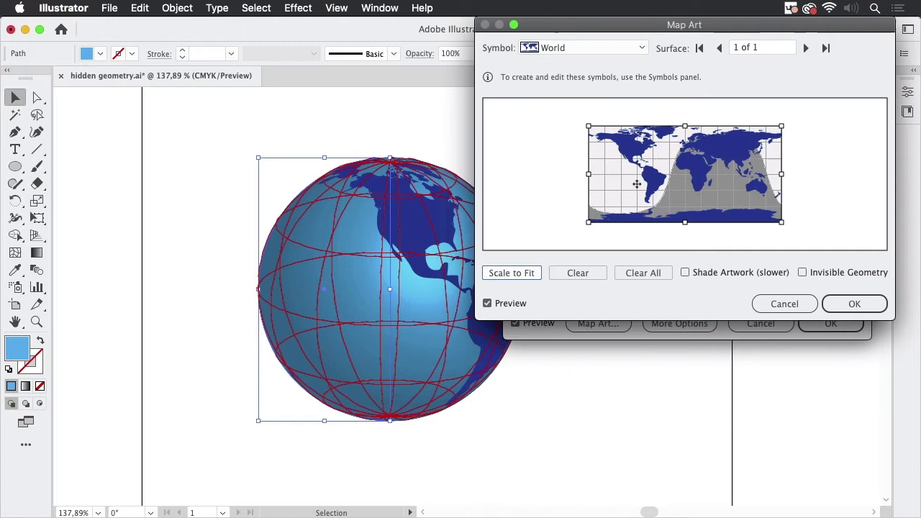
pyautogui.moveTo(686, 125); pyautogui.dragTo(686, 131)
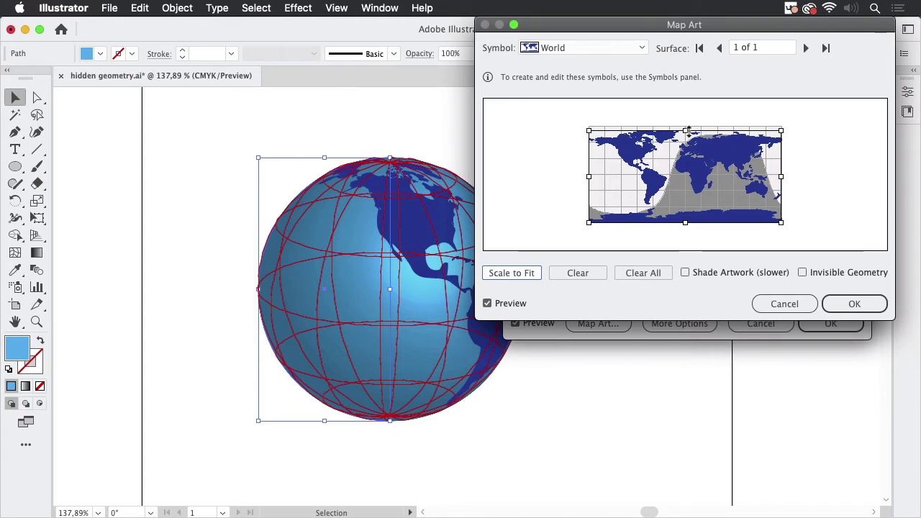
pyautogui.moveTo(689, 131); pyautogui.dragTo(689, 133)
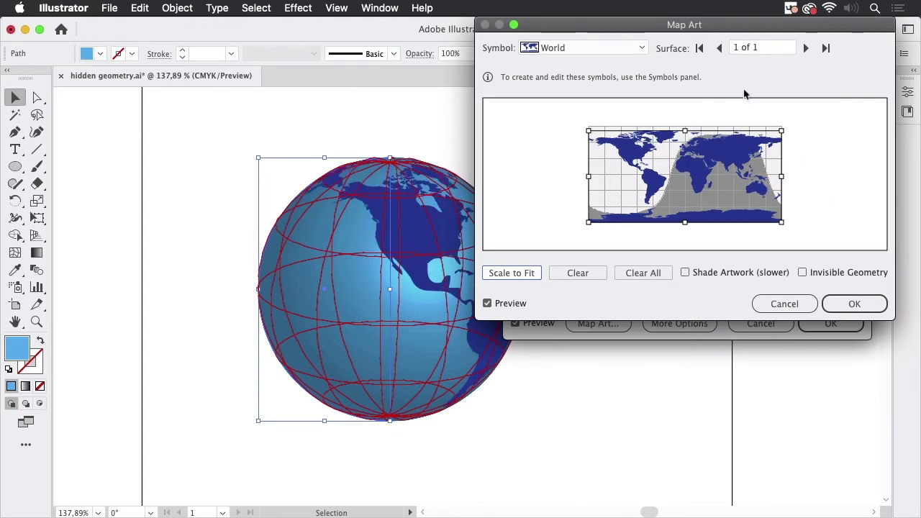
pyautogui.moveTo(731, 27); pyautogui.dragTo(808, 255)
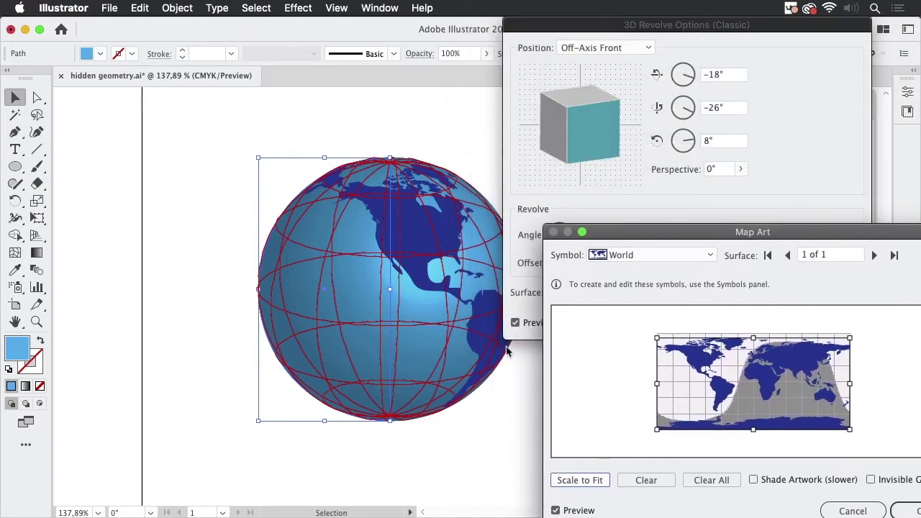
pyautogui.moveTo(650, 232); pyautogui.dragTo(574, 173)
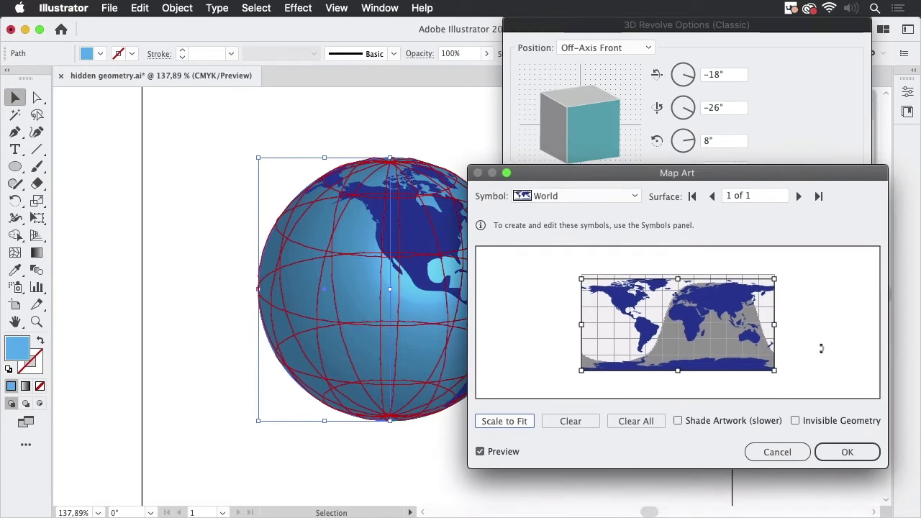
# - Turn on Shade Artwork and leave Invisible Geometry off so the sphere shows
pyautogui.click(796, 421)
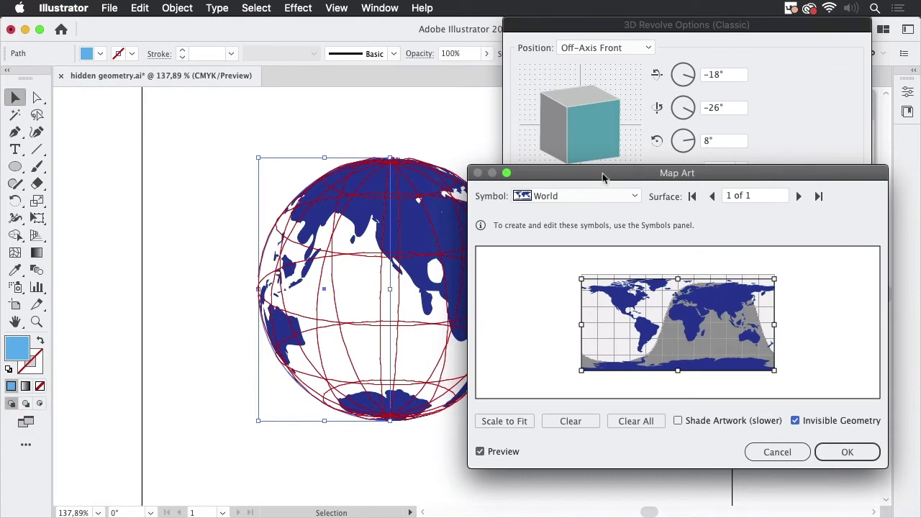
pyautogui.moveTo(600, 177)
pyautogui.mouseDown()
pyautogui.moveTo(666, 194)
pyautogui.moveTo(652, 191)
pyautogui.mouseUp()
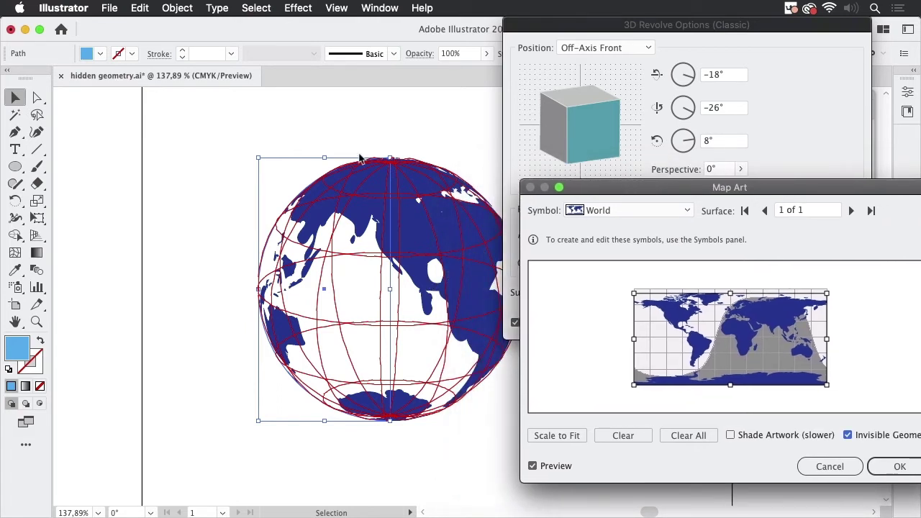
pyautogui.moveTo(627, 189); pyautogui.dragTo(565, 166)
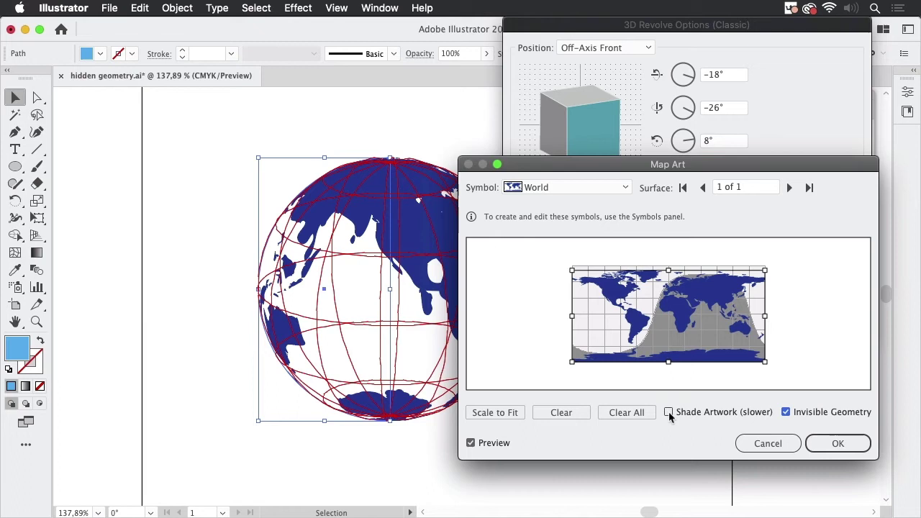
pyautogui.click(668, 413)
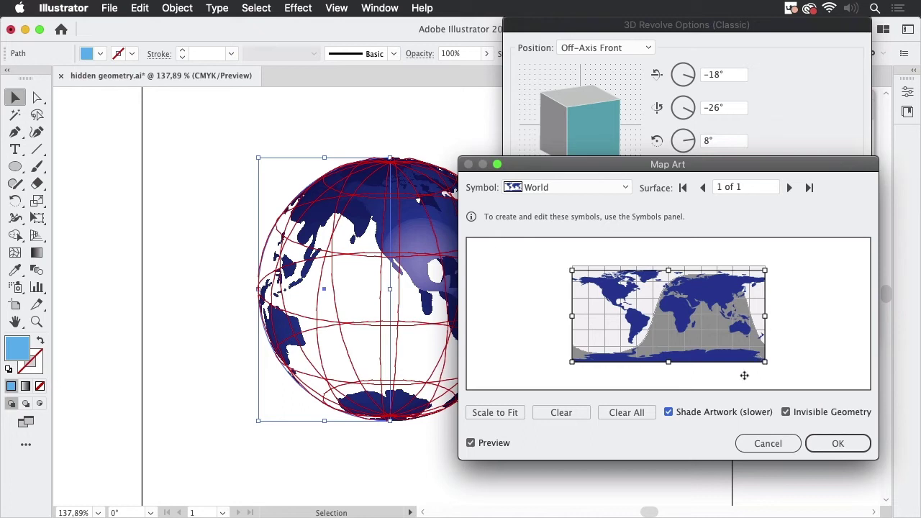
pyautogui.click(786, 412)
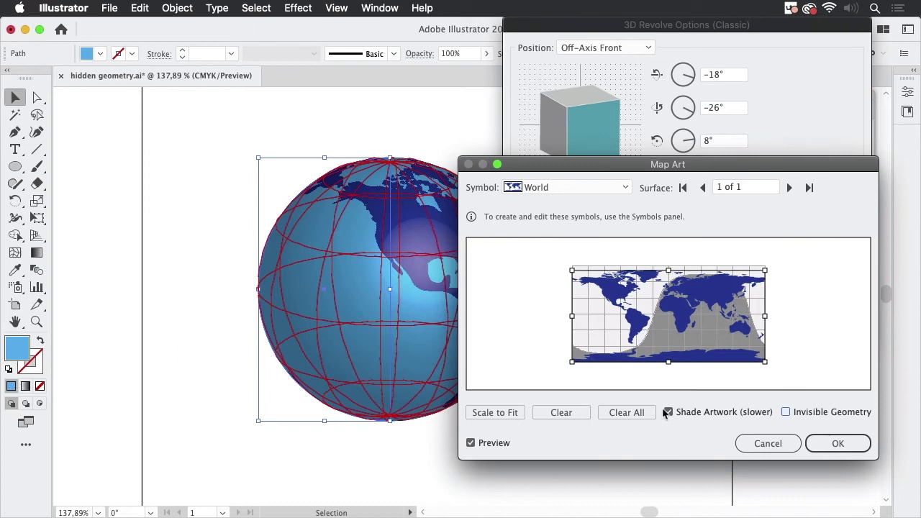
# - Close Map Art and add a second light positioned up and to the right
pyautogui.click(669, 412)
pyautogui.click(838, 445)
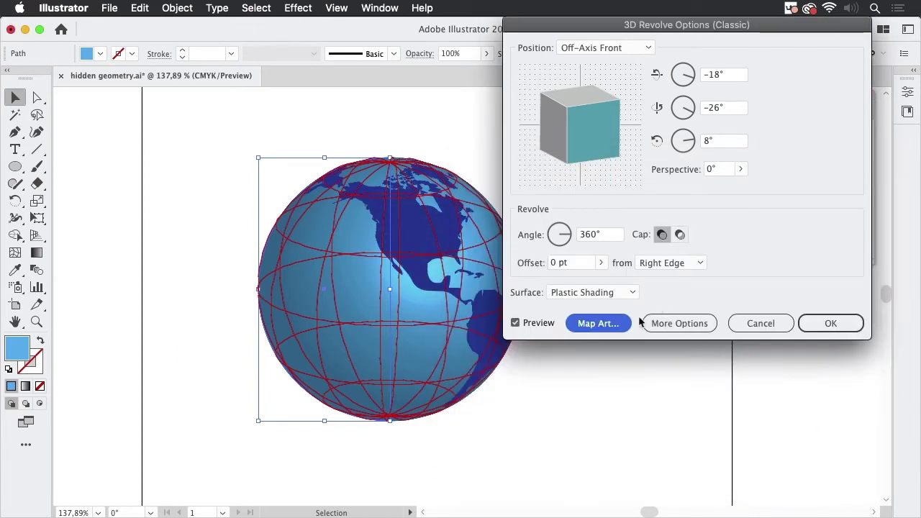
pyautogui.click(678, 325)
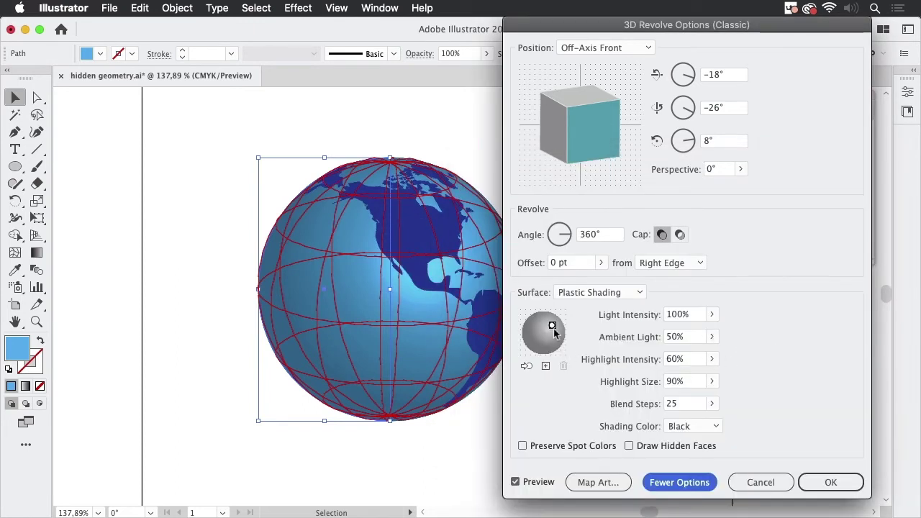
pyautogui.click(546, 367)
pyautogui.moveTo(545, 335); pyautogui.dragTo(551, 328)
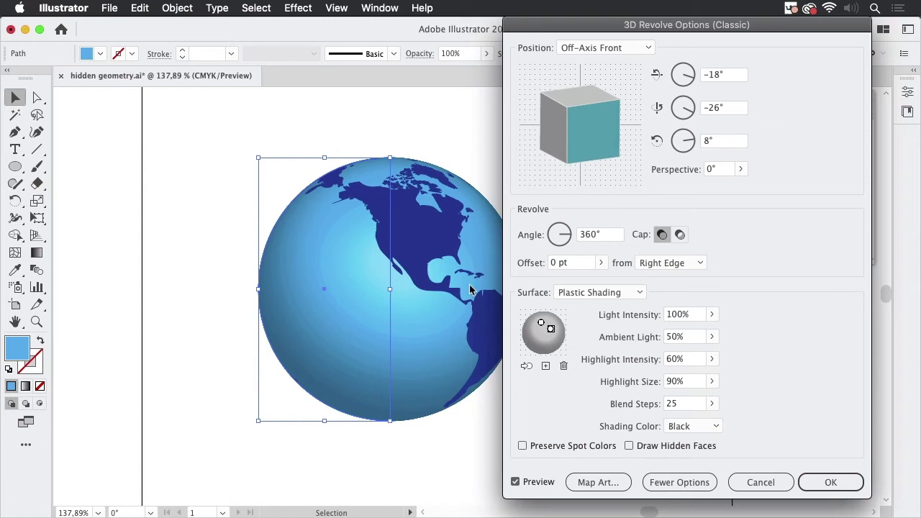
# - Lower the globe's ambient light to 14%
pyautogui.click(711, 339)
pyautogui.click(666, 354)
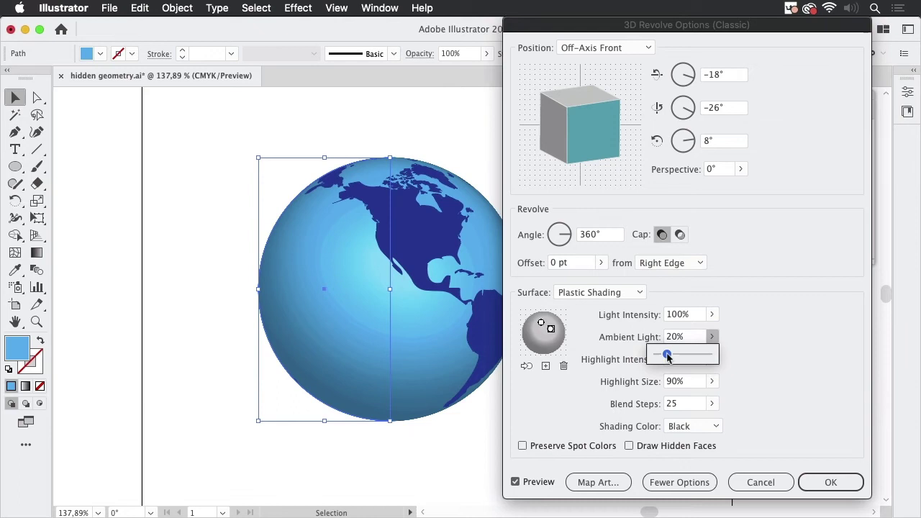
pyautogui.moveTo(667, 355); pyautogui.dragTo(663, 354)
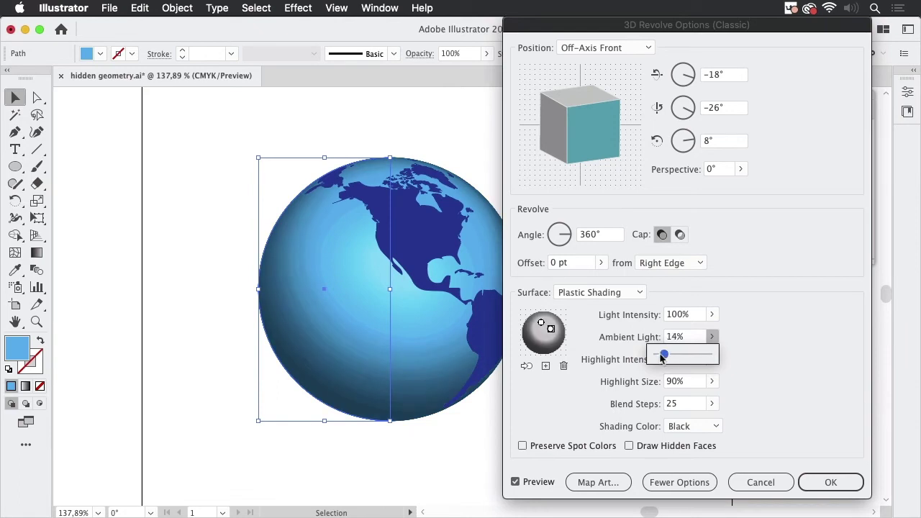
pyautogui.click(775, 368)
# - Enable Shade Artwork and Invisible Geometry in Map Art, then confirm the revolve
pyautogui.click(598, 483)
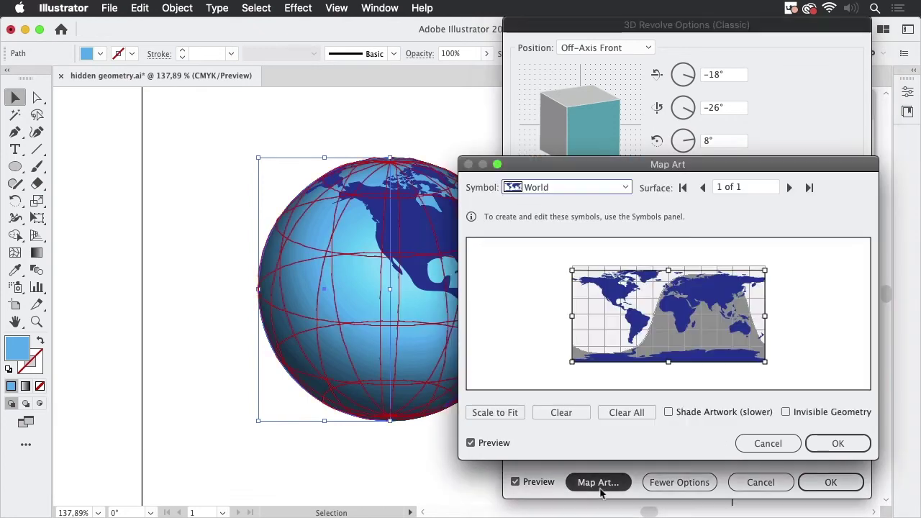
pyautogui.click(669, 412)
pyautogui.click(786, 413)
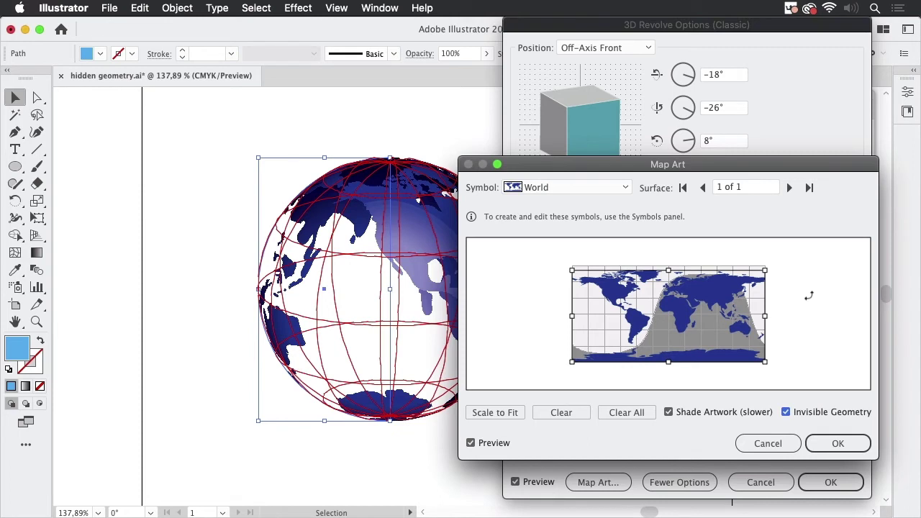
pyautogui.click(835, 440)
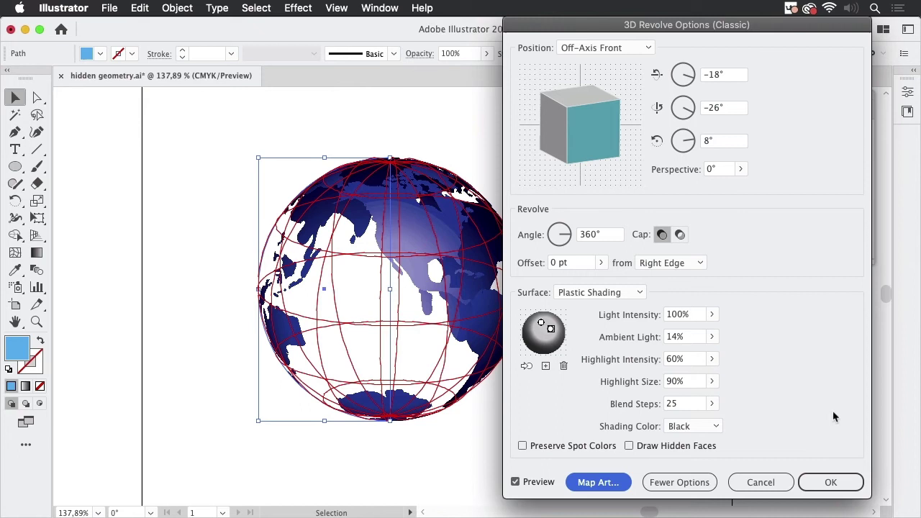
pyautogui.click(832, 484)
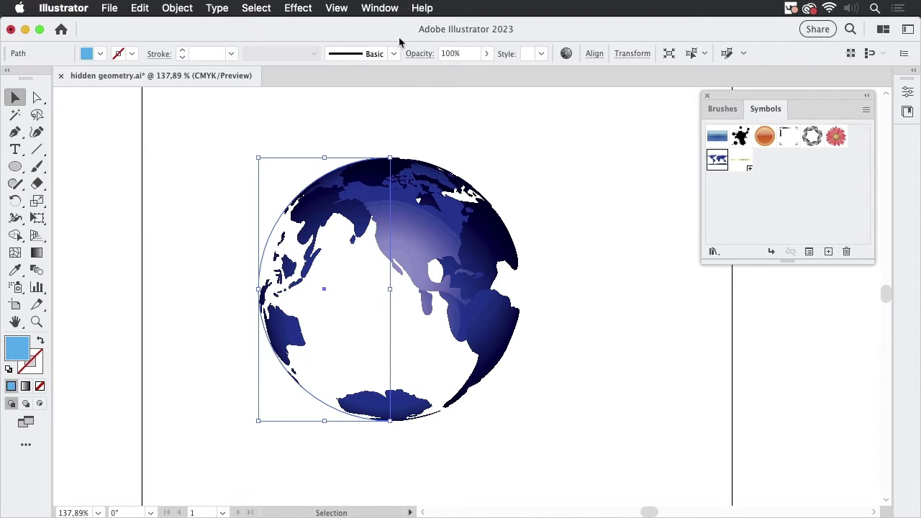
# - Show the Appearance panel and place it beside the globe
pyautogui.click(393, 10)
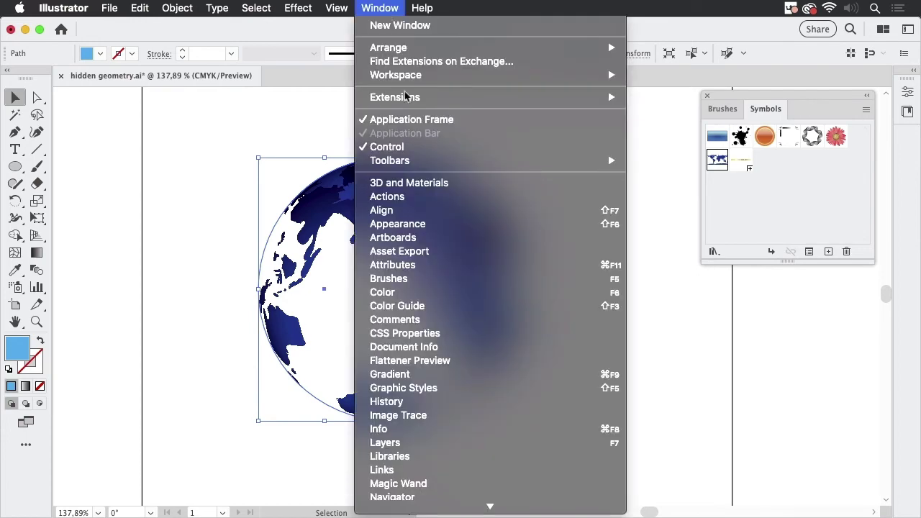
pyautogui.click(431, 226)
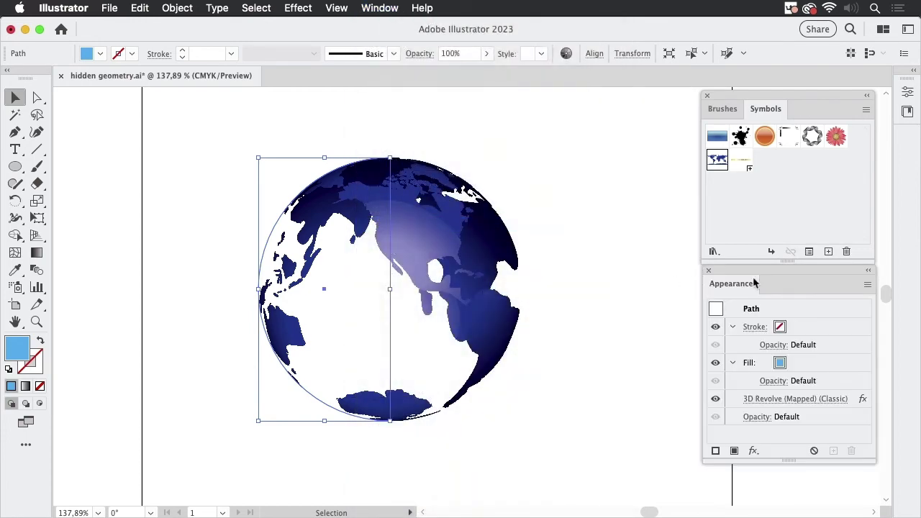
pyautogui.moveTo(754, 281); pyautogui.dragTo(613, 149)
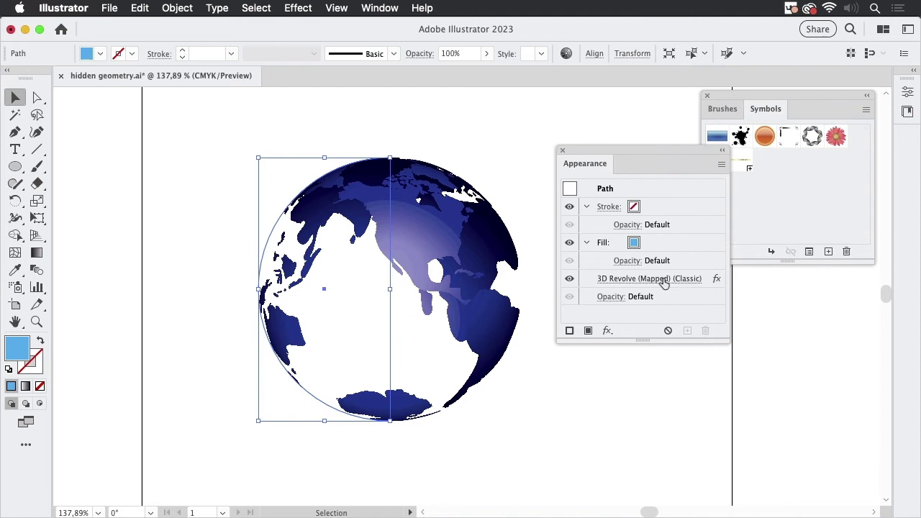
# - Reopen the 3D Revolve effect and rotate the globe to face Africa and Europe
pyautogui.click(667, 286)
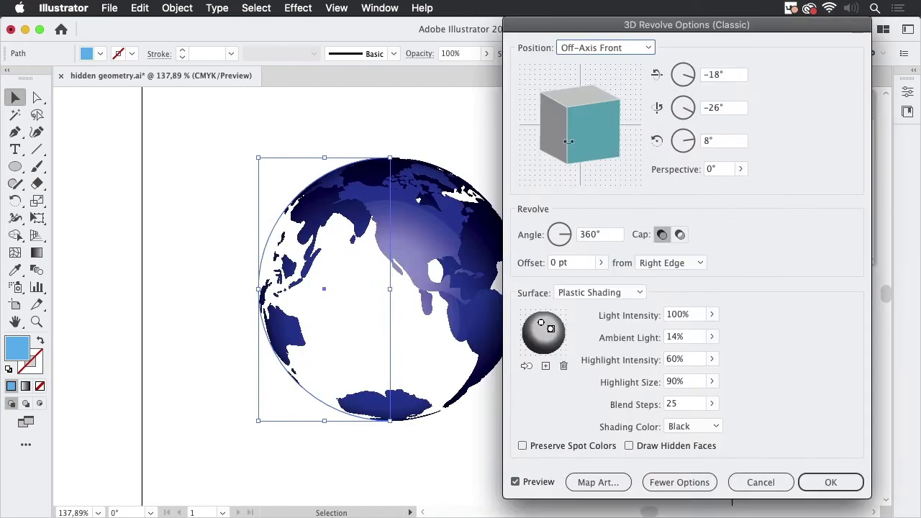
pyautogui.moveTo(564, 142)
pyautogui.mouseDown()
pyautogui.moveTo(550, 141)
pyautogui.moveTo(563, 141)
pyautogui.mouseUp()
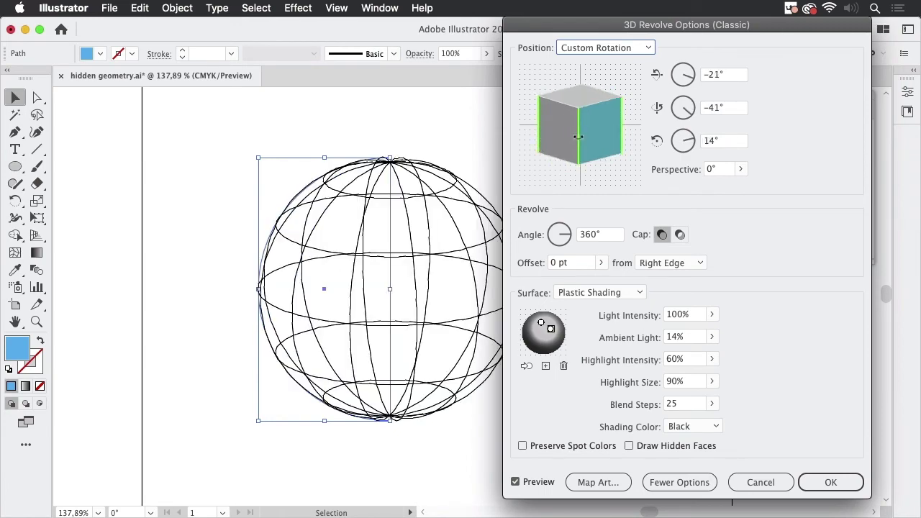
pyautogui.moveTo(536, 137); pyautogui.dragTo(597, 143)
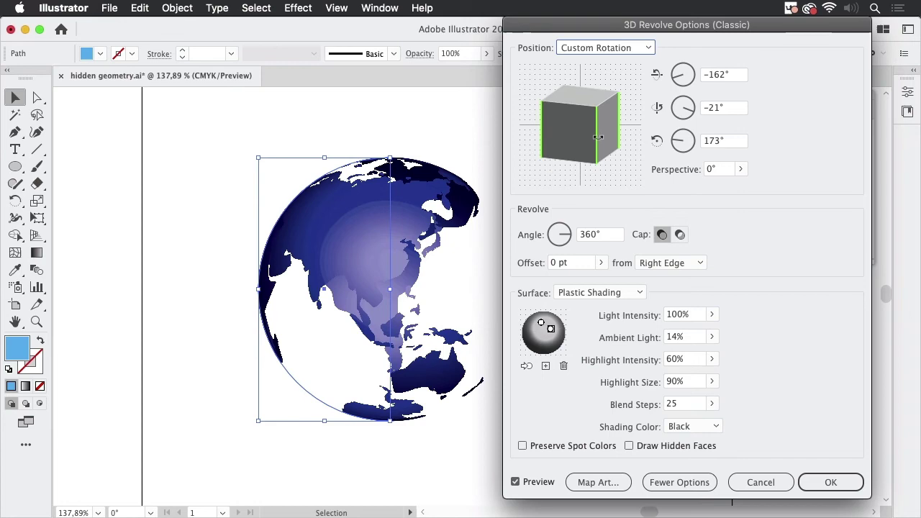
pyautogui.moveTo(597, 137)
pyautogui.mouseDown()
pyautogui.moveTo(558, 144)
pyautogui.moveTo(605, 144)
pyautogui.mouseUp()
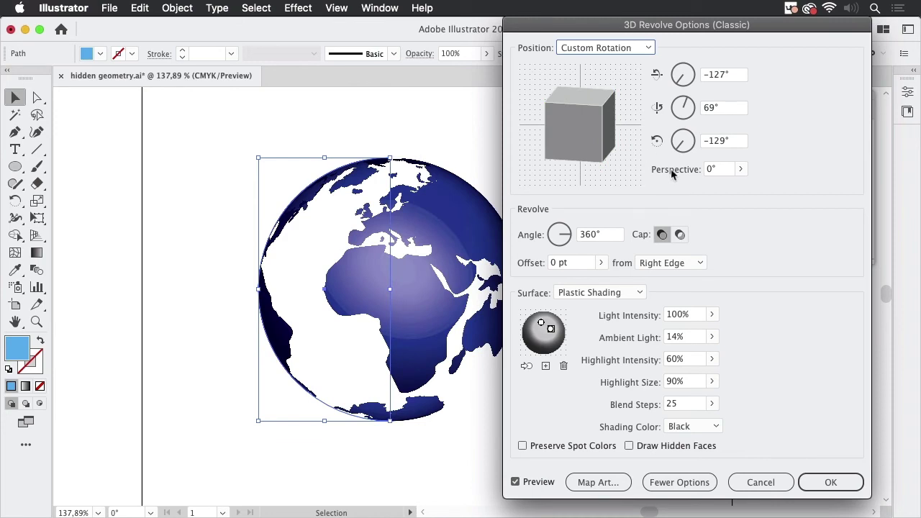
pyautogui.moveTo(547, 144); pyautogui.dragTo(620, 140)
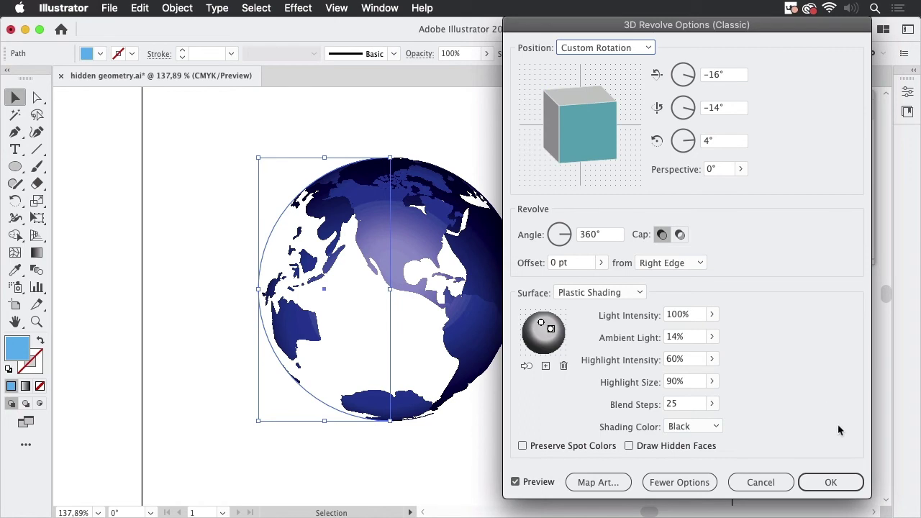
pyautogui.click(842, 483)
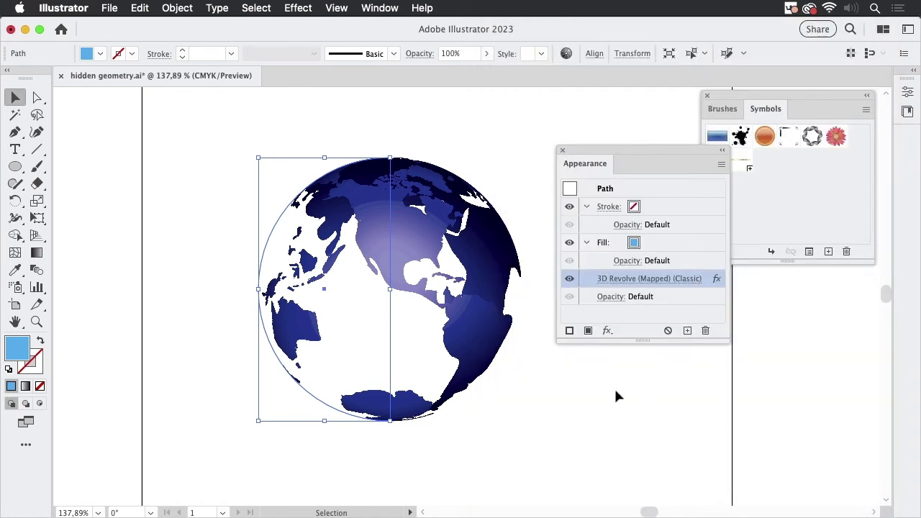
# - Deselect the globe on the artboard and bring up the Window menu
pyautogui.click(595, 392)
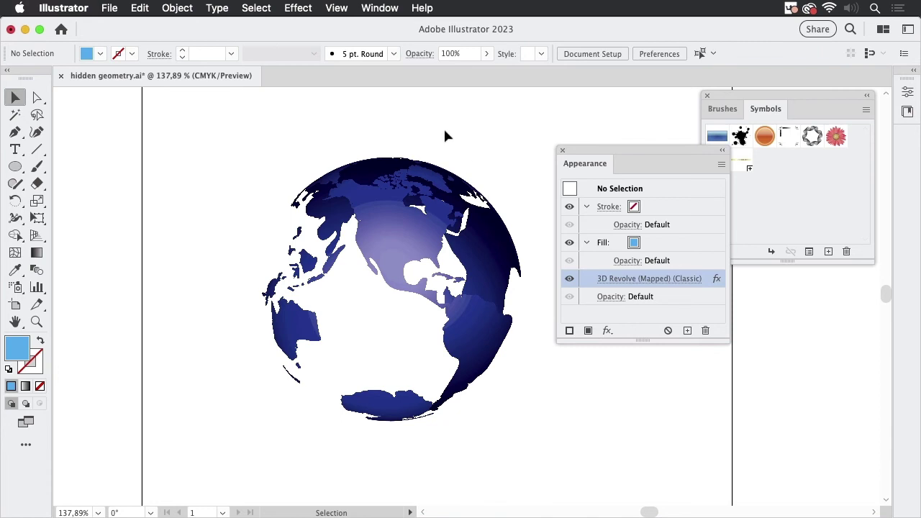
pyautogui.click(393, 13)
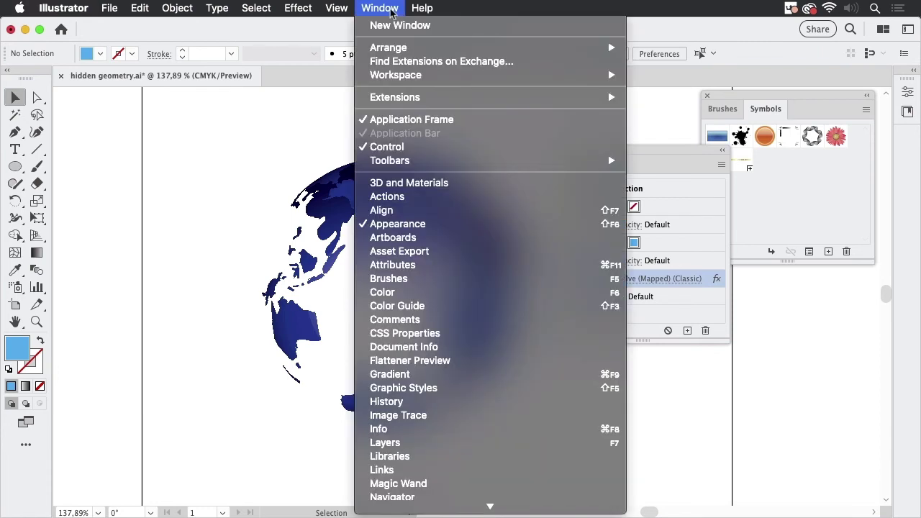
# - Show the 3D and Materials panel's graphics with World listed, moved to the right
pyautogui.click(392, 183)
pyautogui.moveTo(627, 85); pyautogui.dragTo(613, 22)
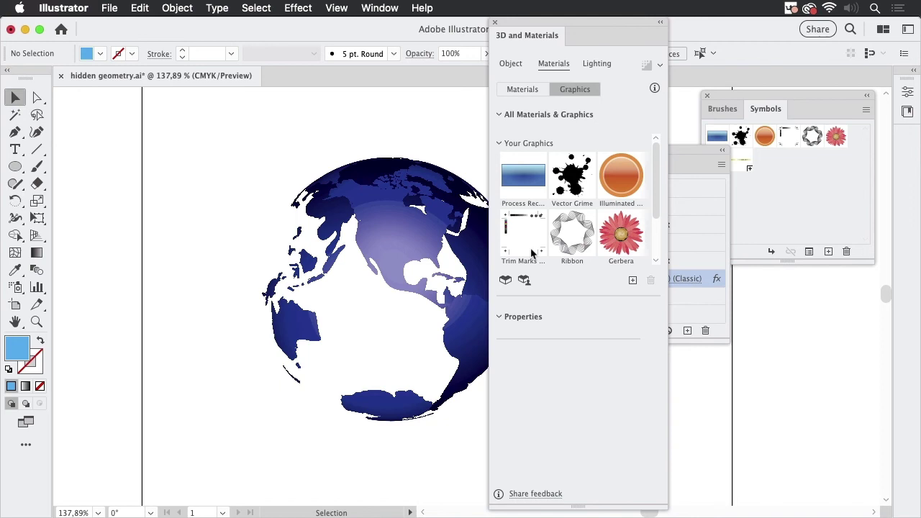
pyautogui.moveTo(656, 194); pyautogui.dragTo(656, 235)
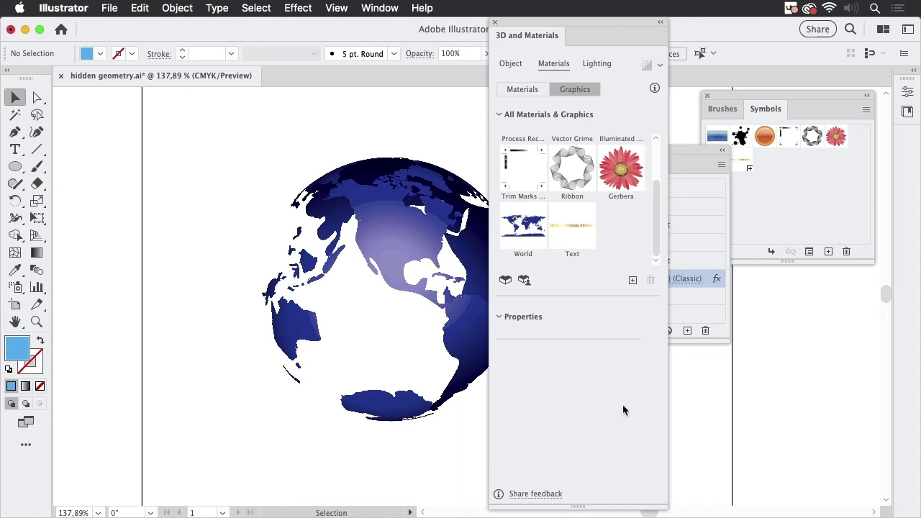
pyautogui.moveTo(583, 25); pyautogui.dragTo(716, 12)
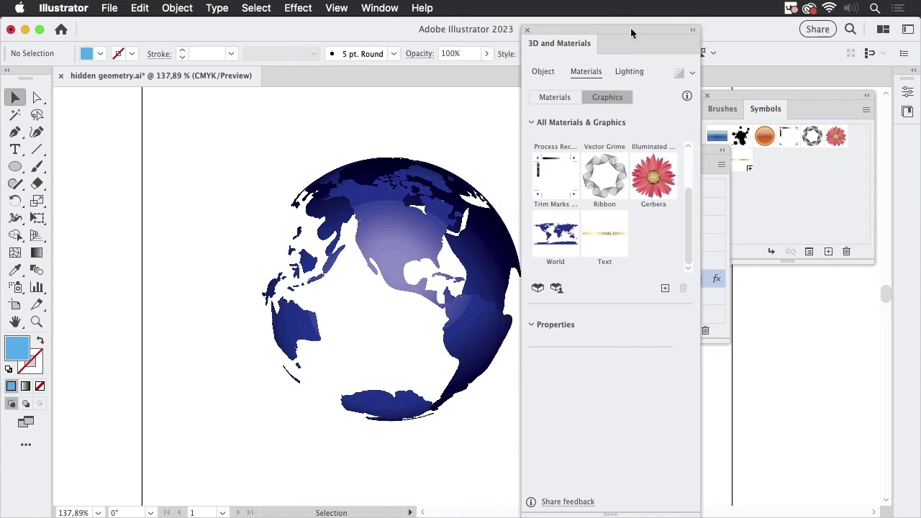